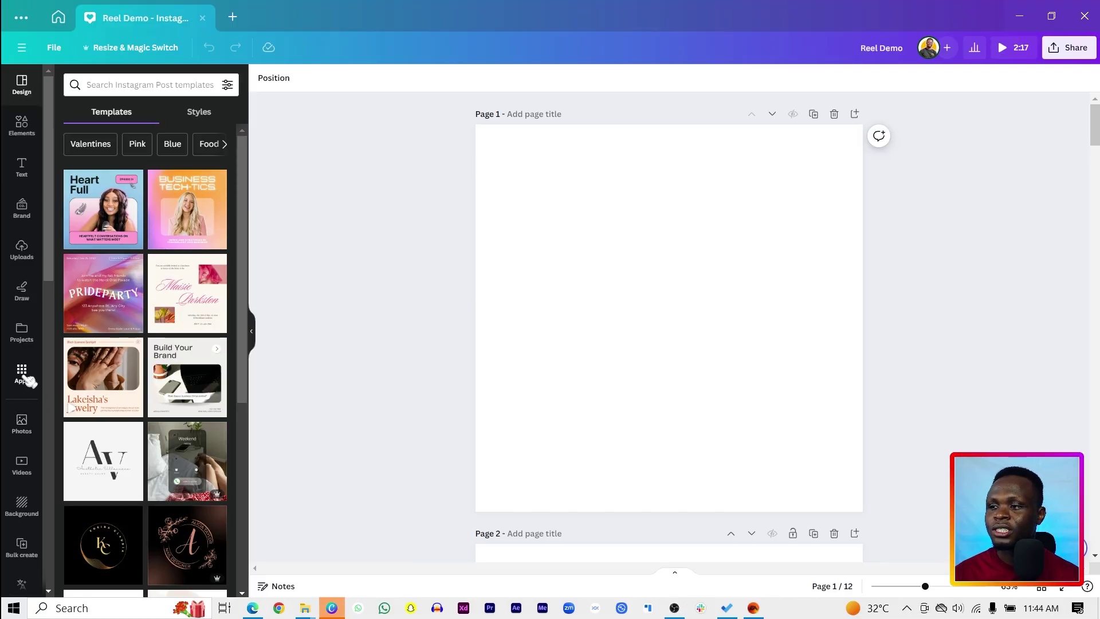
- Search Canva's apps for 'cortoon' and open the Cartoonify app in the side panel
left_click(23, 376)
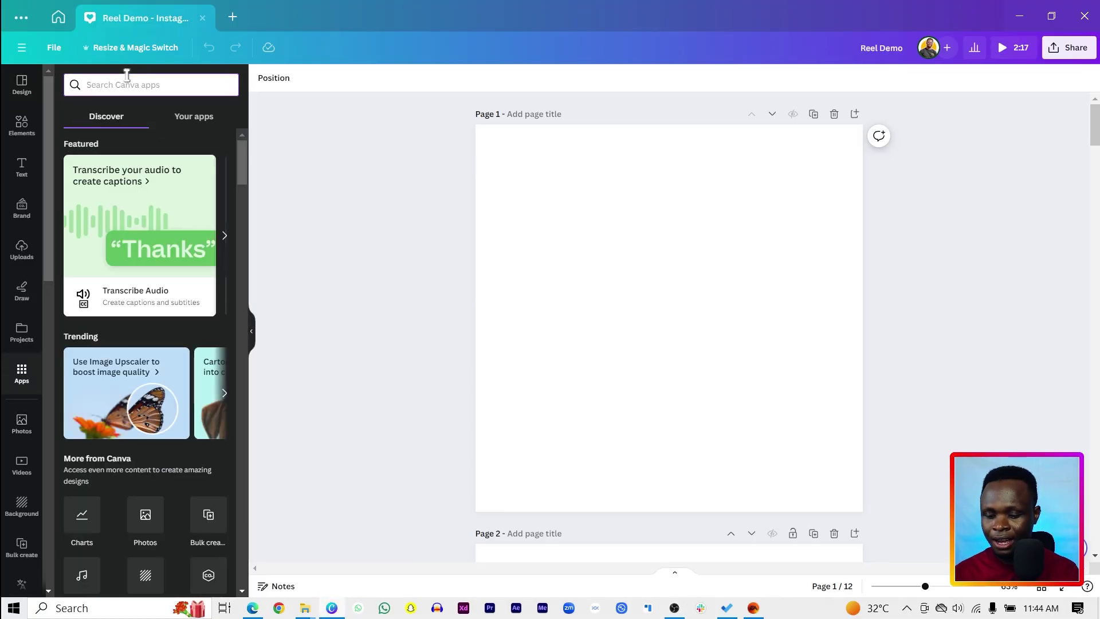
type("co")
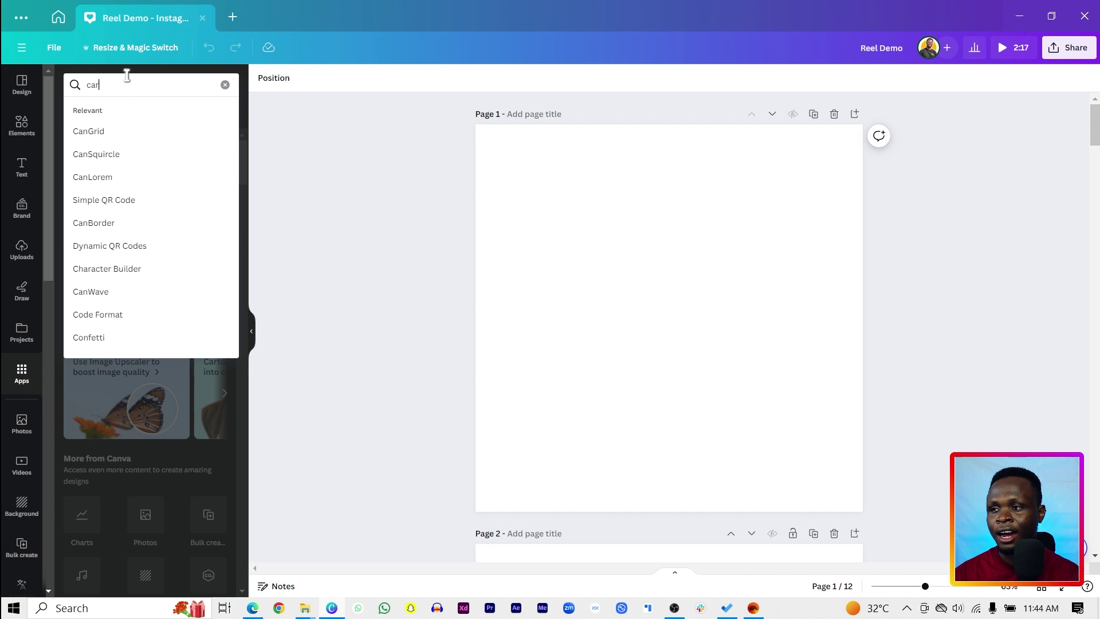
type("rtoonify")
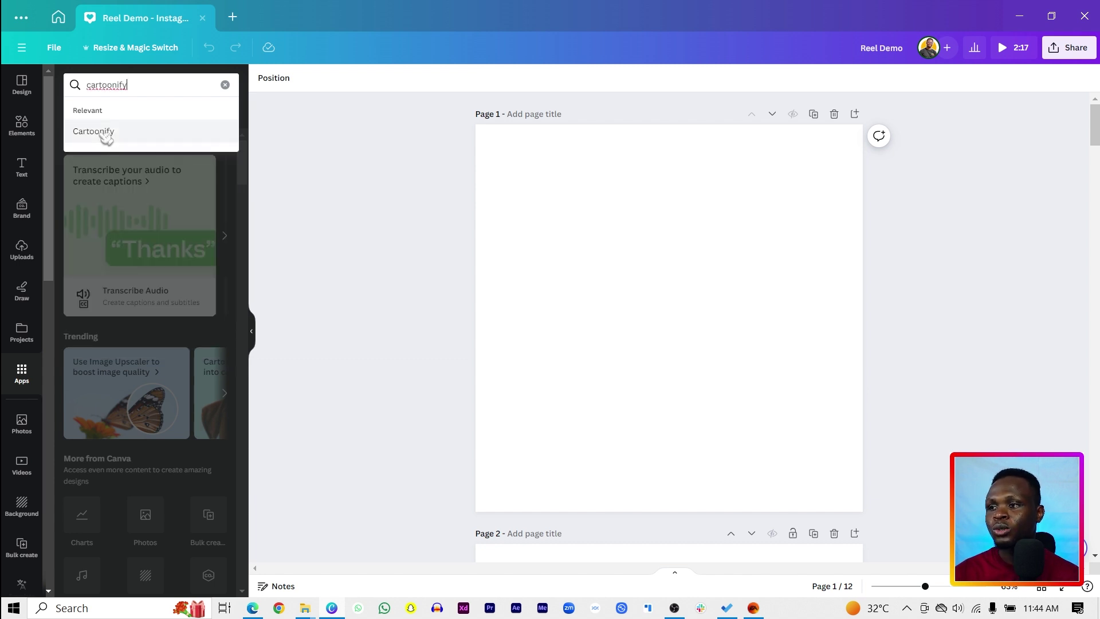
left_click(105, 133)
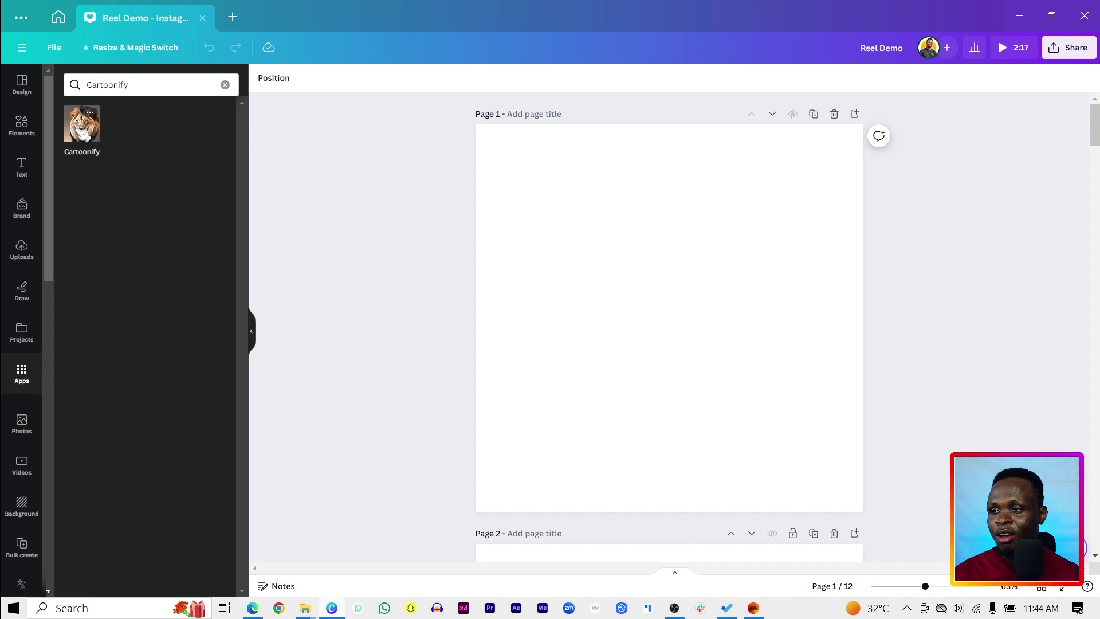
left_click(82, 128)
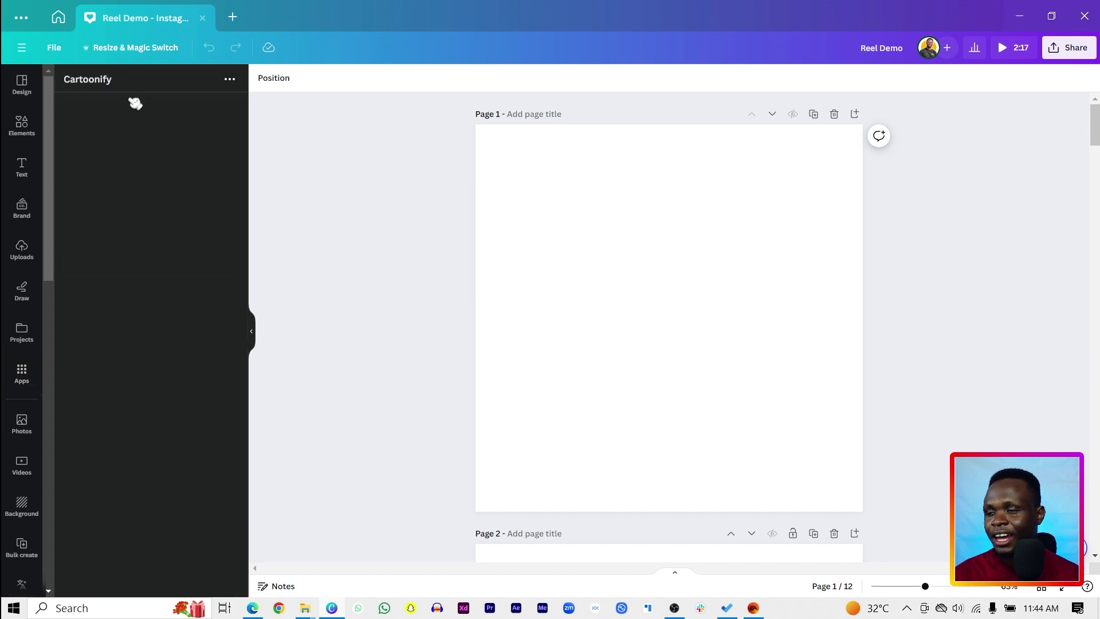
- Cartoonify photo 20240206_190502 and enlarge the result across the top of page 1
left_click(153, 152)
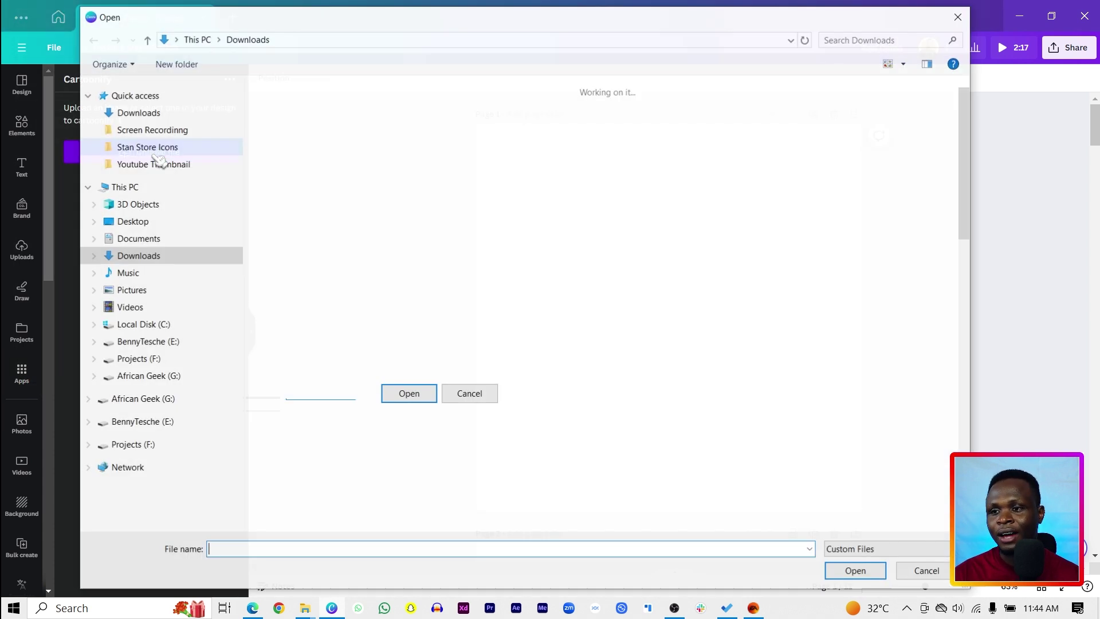
scroll(466, 235, "down", 3)
scroll(582, 295, "up", 5)
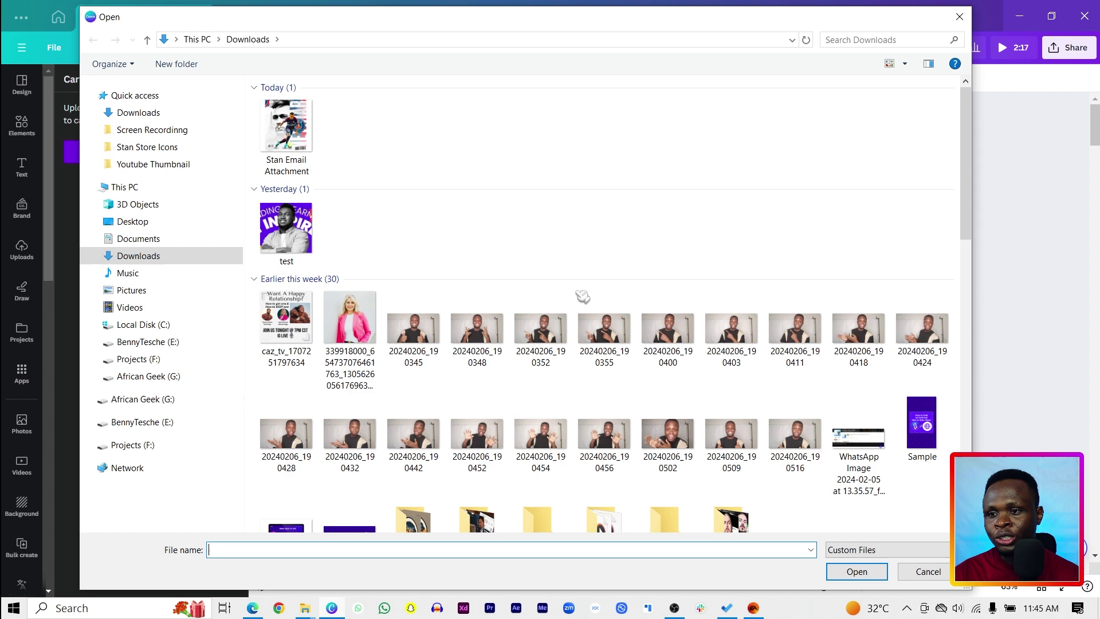
double_click(676, 446)
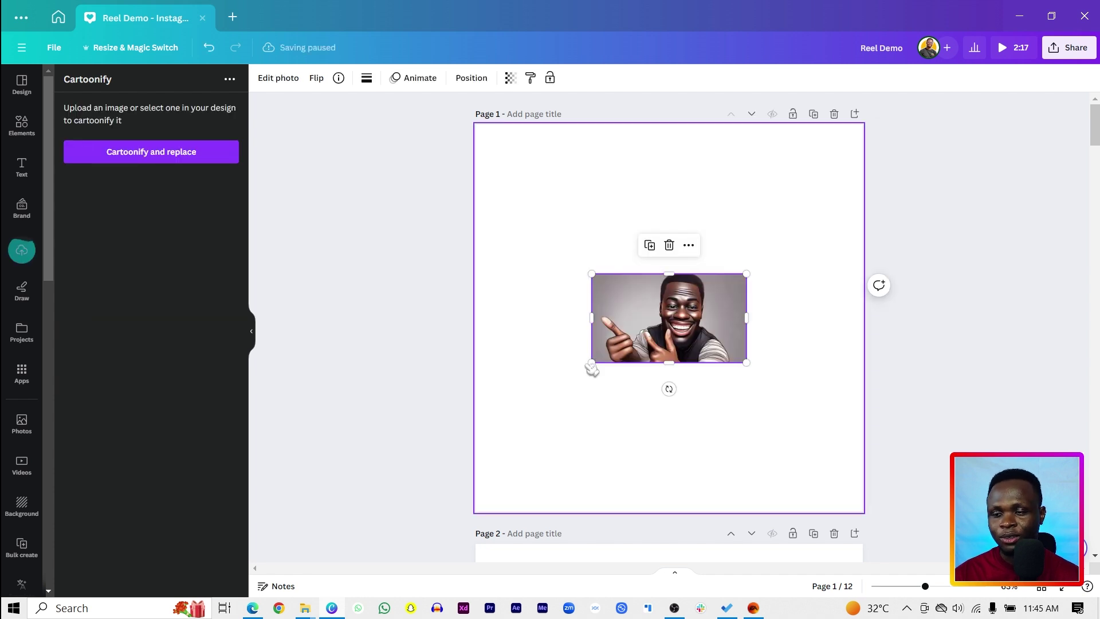
left_click_drag(593, 362, 441, 448)
left_click_drag(653, 368, 651, 305)
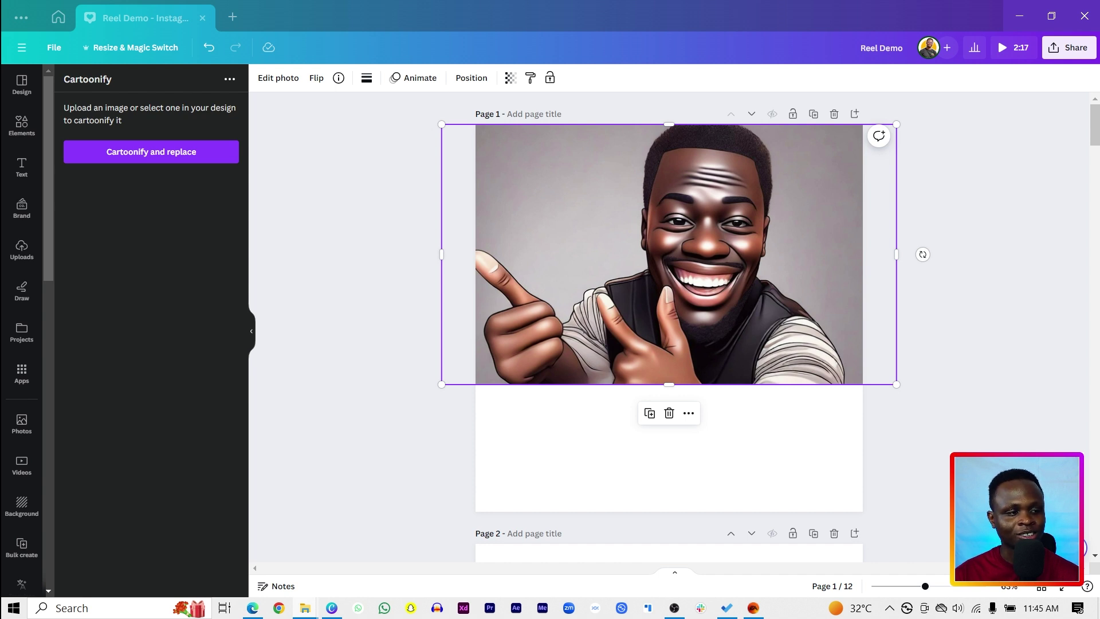
- Add the original photo below the cartoon, shrink the cartoon to its width, and centre both
left_click_drag(597, 356, 600, 476)
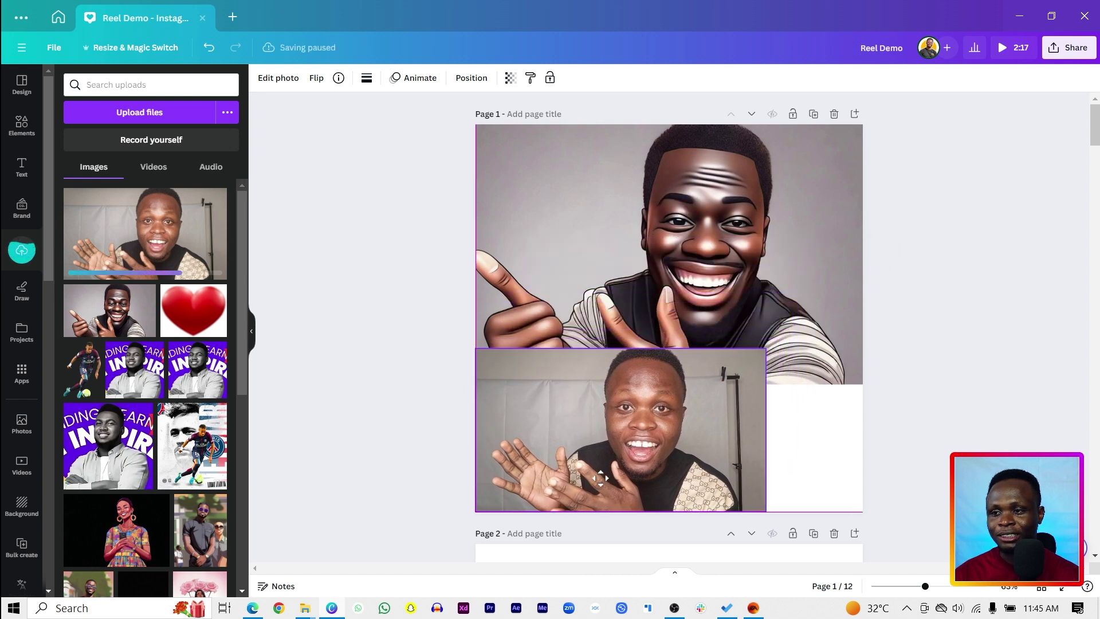
left_click(870, 364)
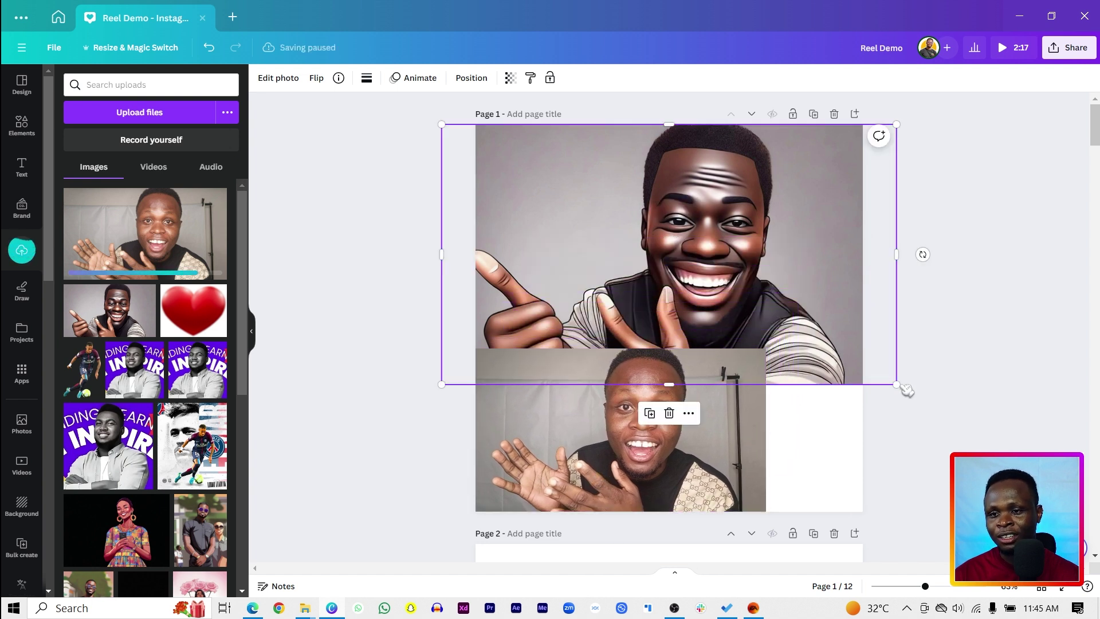
left_click_drag(900, 386, 771, 376)
left_click_drag(441, 322, 486, 321)
left_click_drag(630, 241, 630, 285)
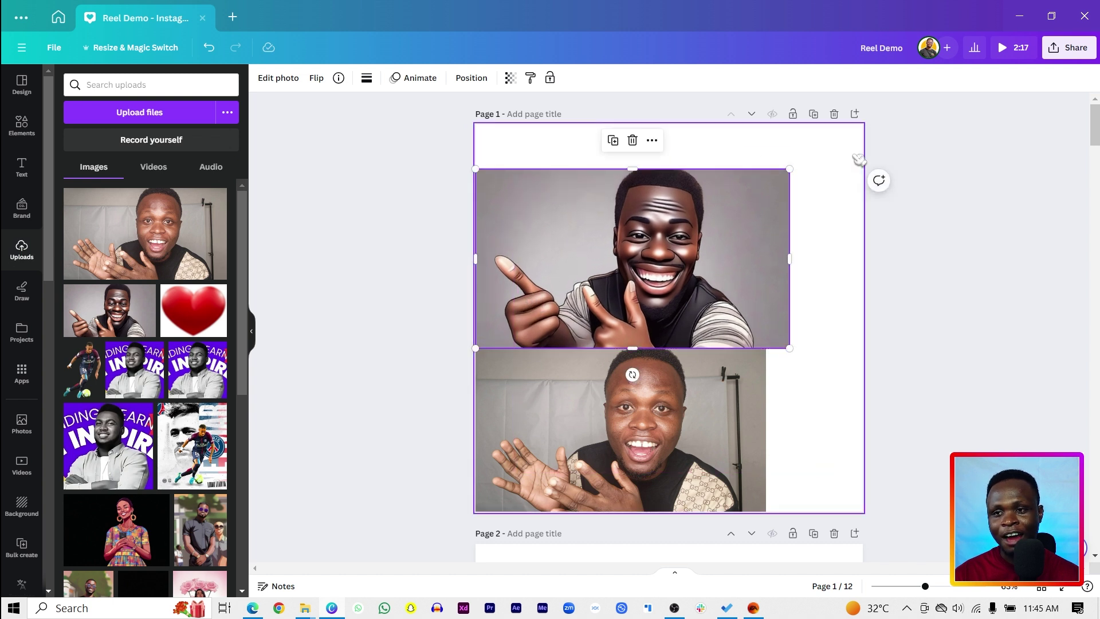
left_click_drag(790, 169, 724, 375)
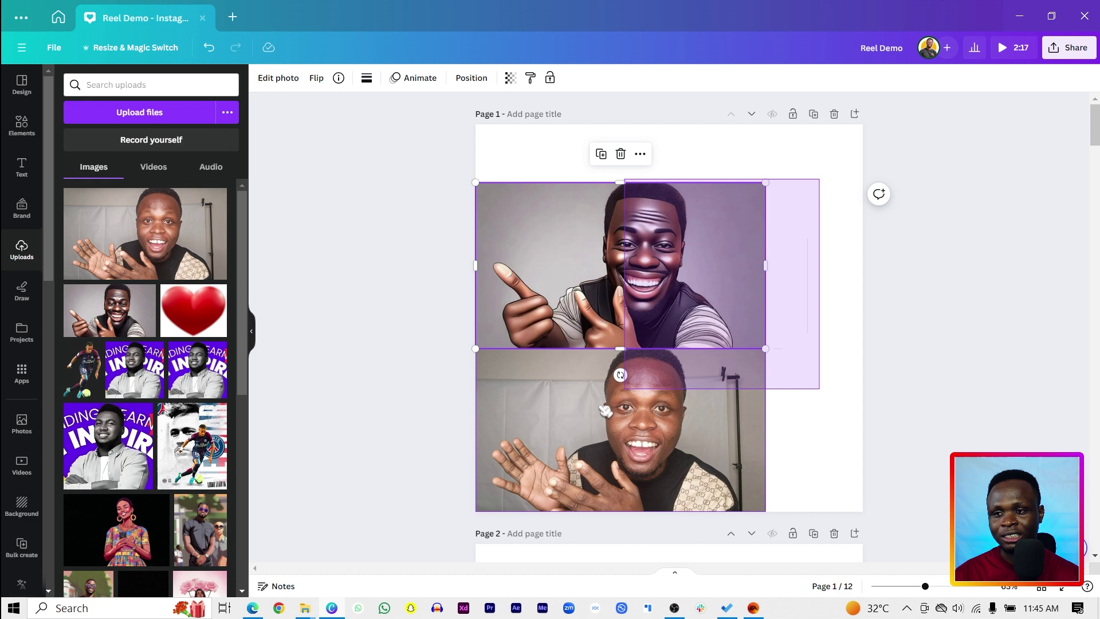
left_click_drag(535, 425, 573, 395)
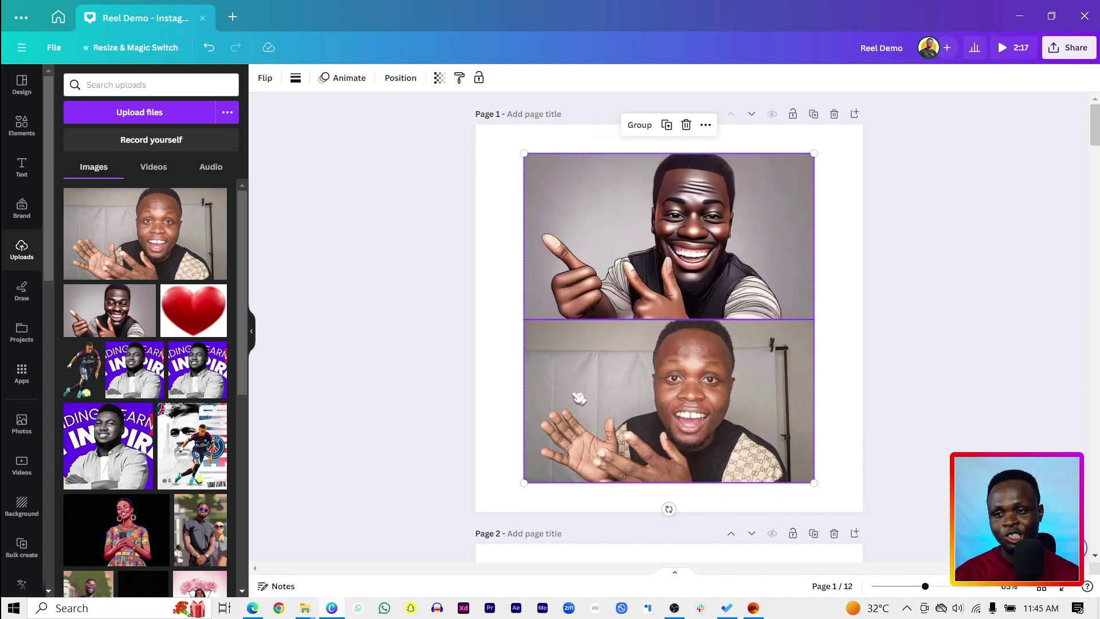
- Add blank page 2 and pick a photo from the African Geek drive in Cartoonify
left_click(855, 114)
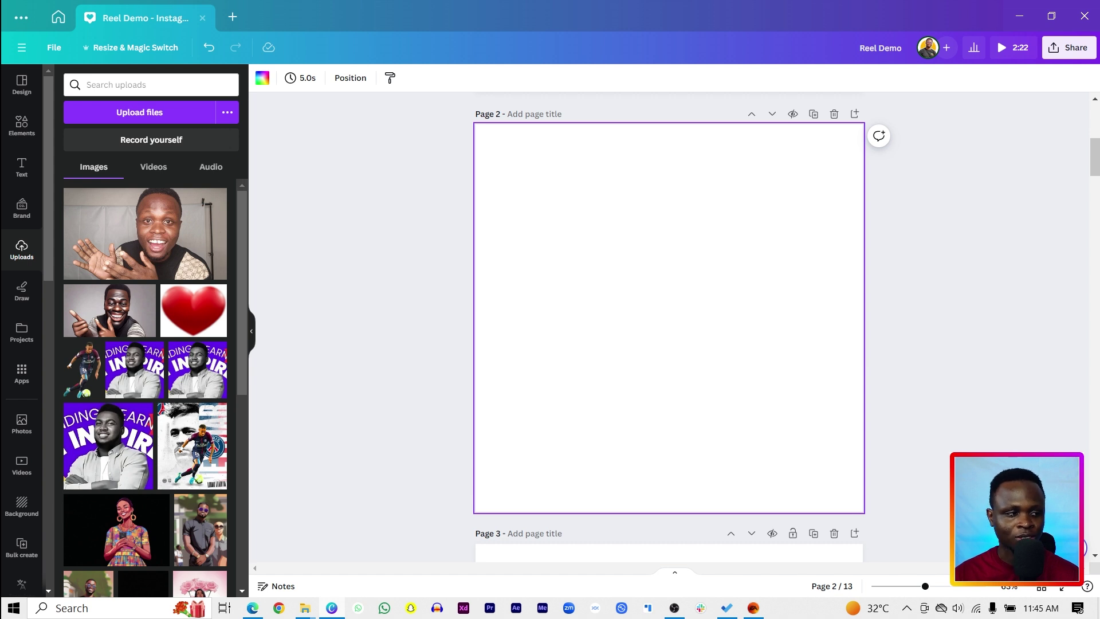
left_click(42, 373)
left_click(91, 139)
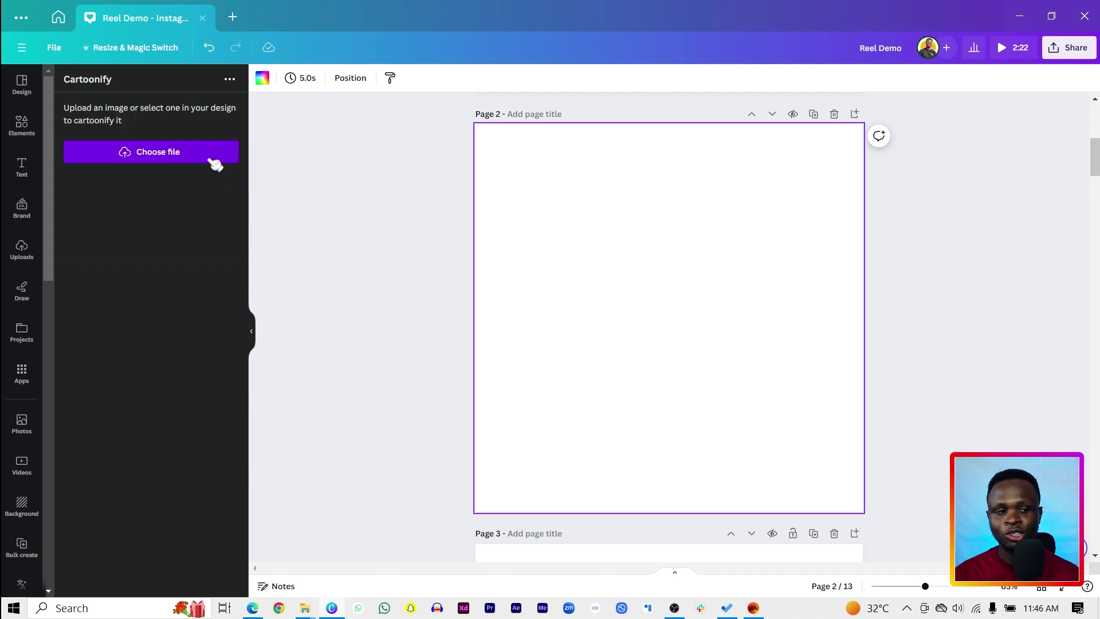
left_click(213, 161)
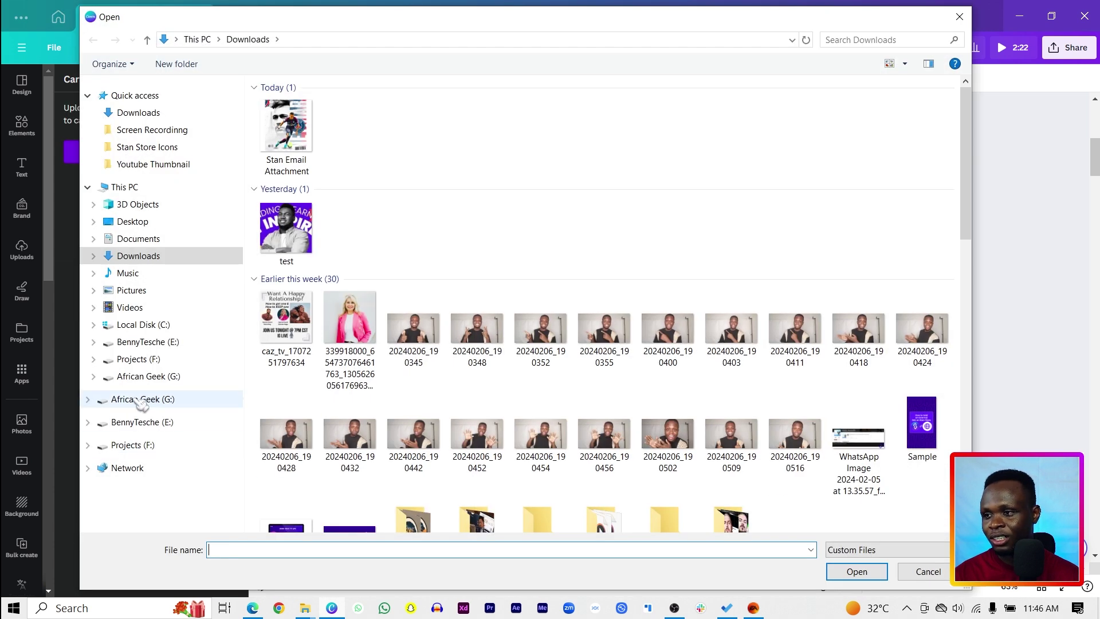
left_click(141, 399)
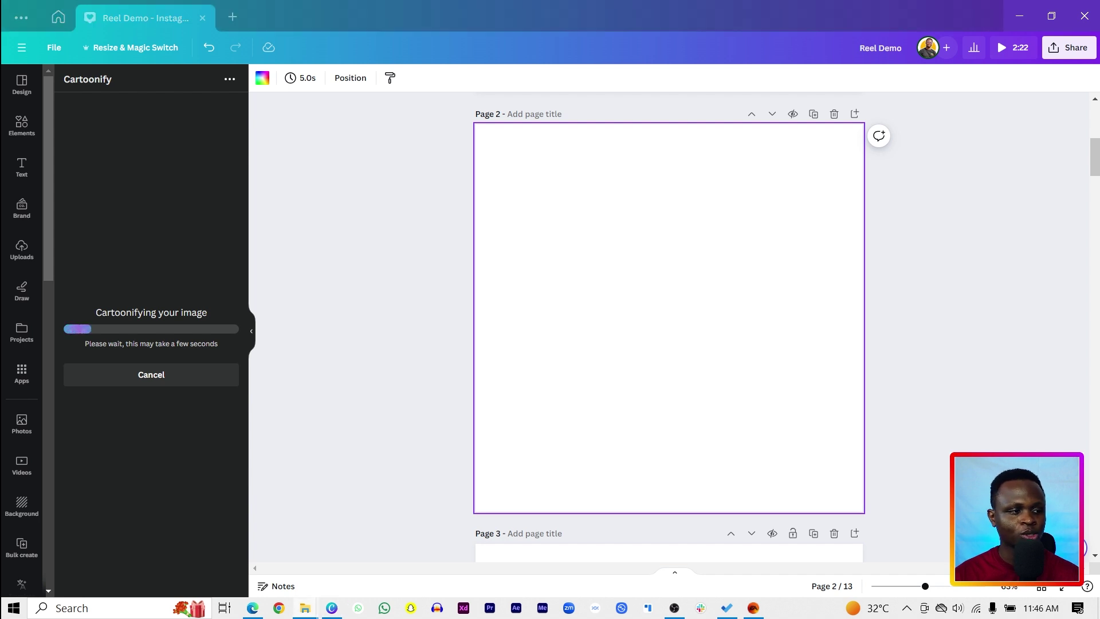
- Place a standing portrait photo on page 2 and set a Cartoonify copy beside it
left_click_drag(1099, 290, 706, 293)
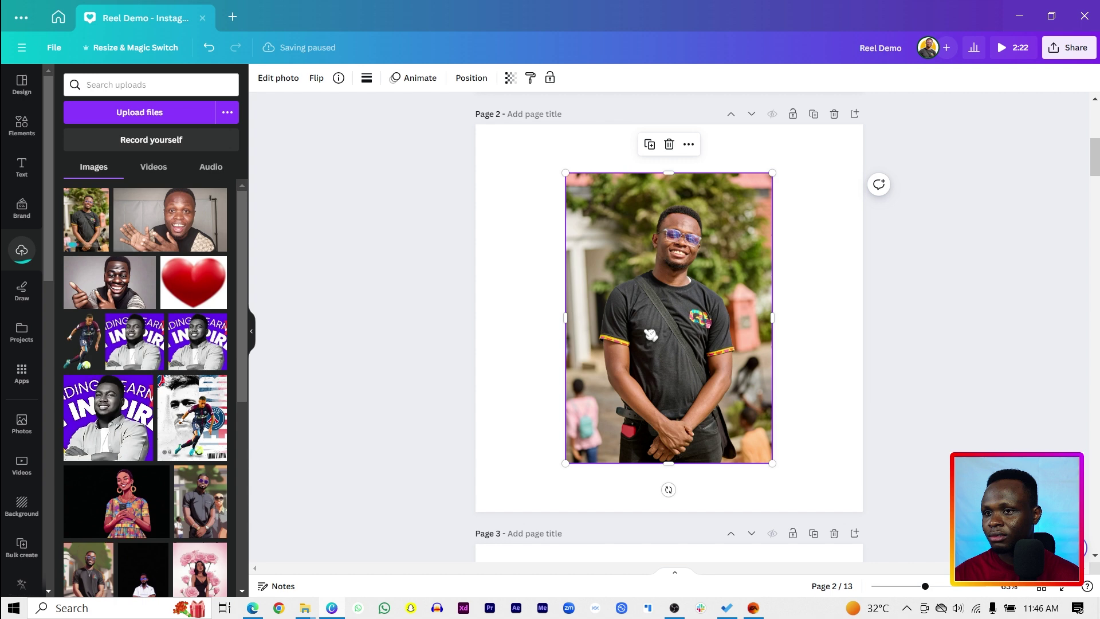
left_click_drag(651, 334, 695, 337)
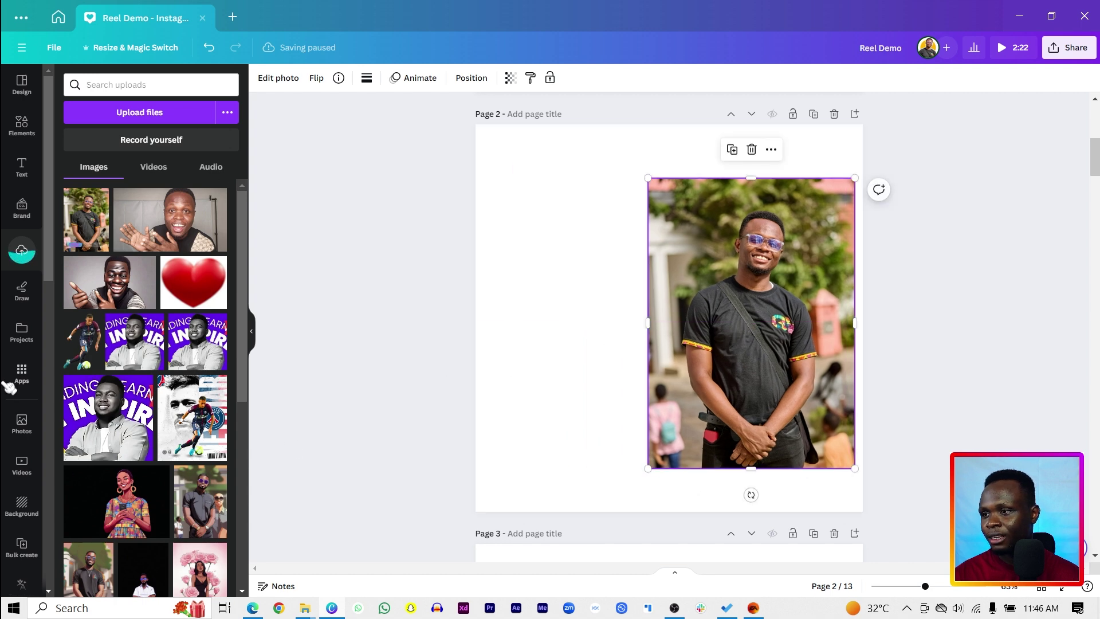
left_click(20, 374)
left_click(86, 132)
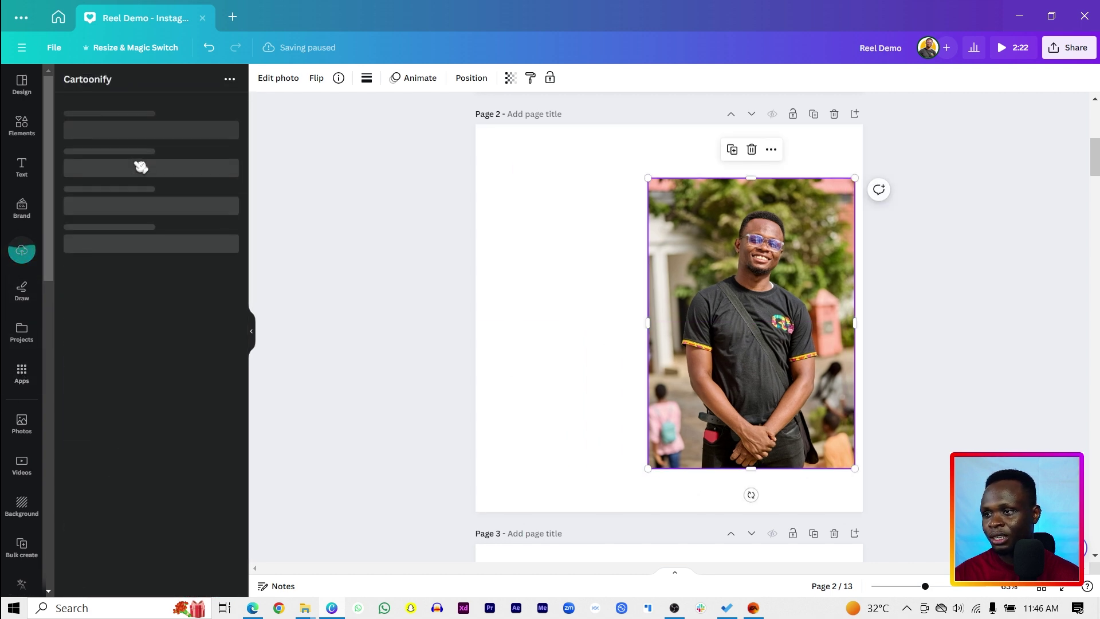
left_click(123, 159)
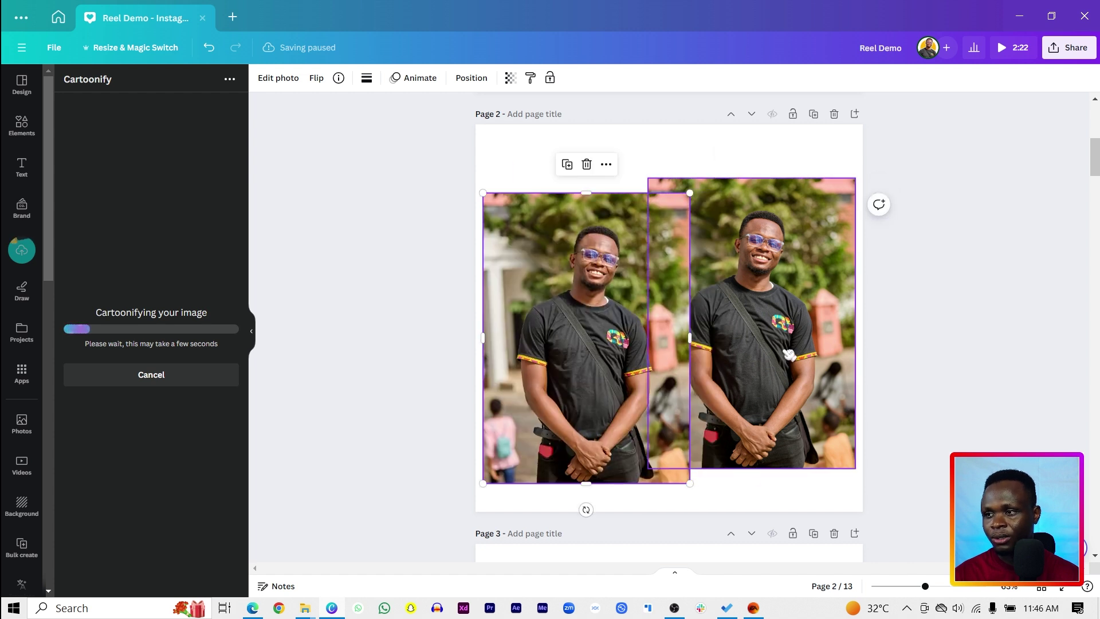
left_click_drag(614, 353, 572, 338)
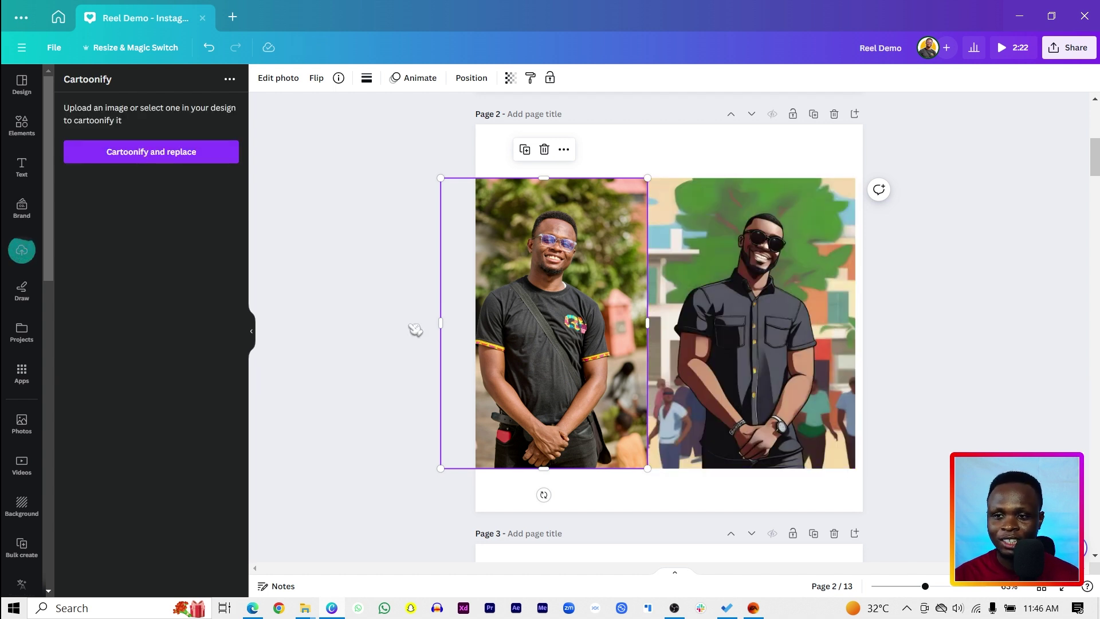
- Select both photos and resize the pair to span page 2's width
left_click_drag(415, 330, 493, 413)
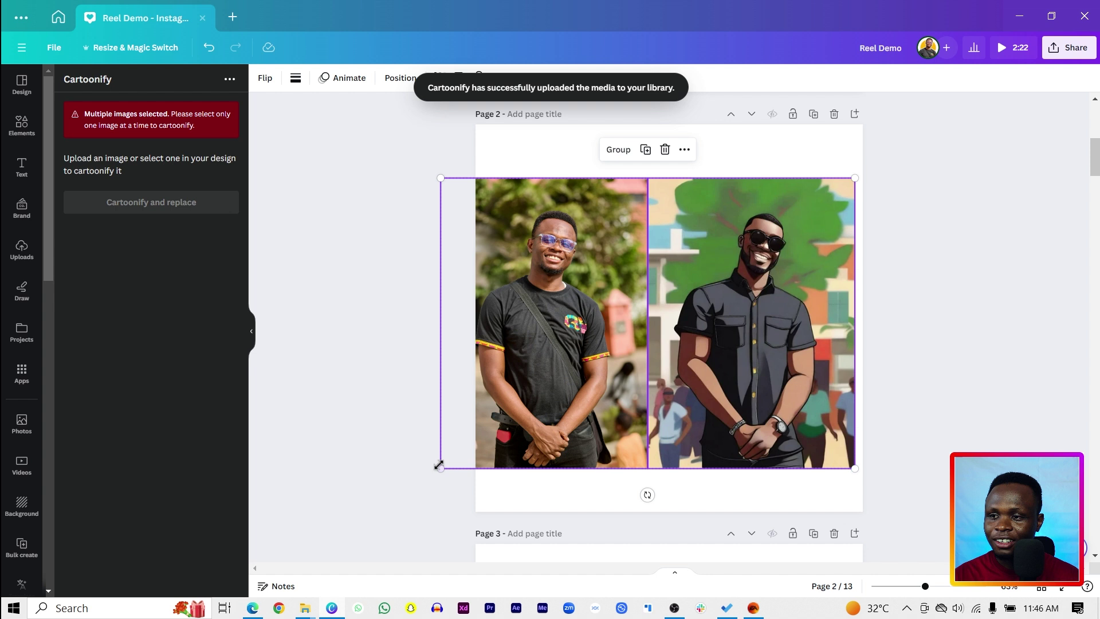
left_click_drag(439, 465, 479, 449)
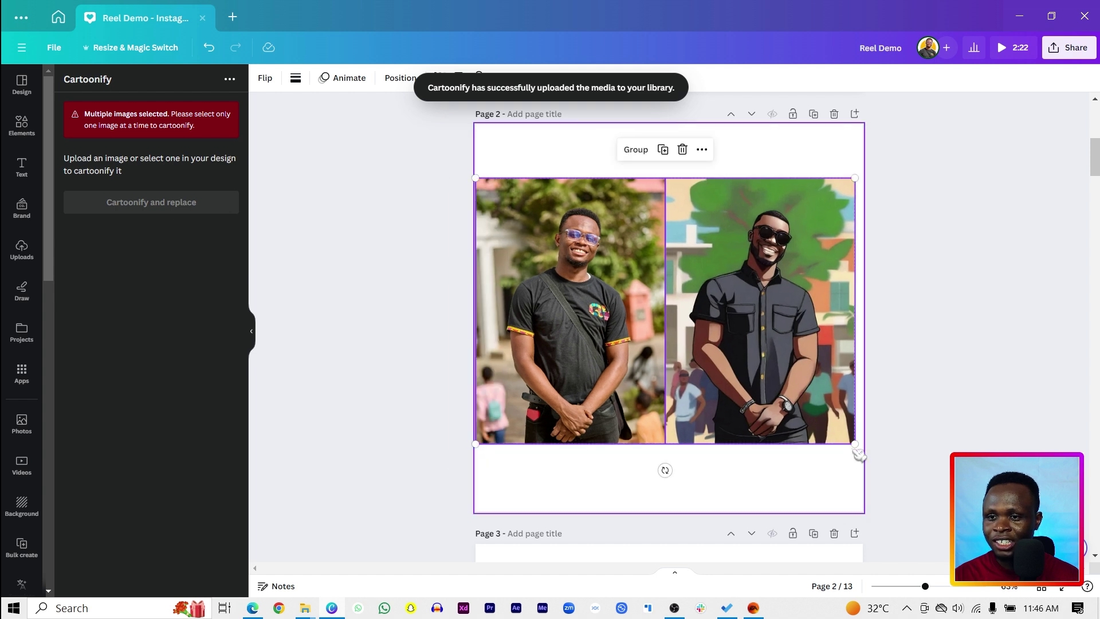
left_click_drag(858, 453, 866, 457)
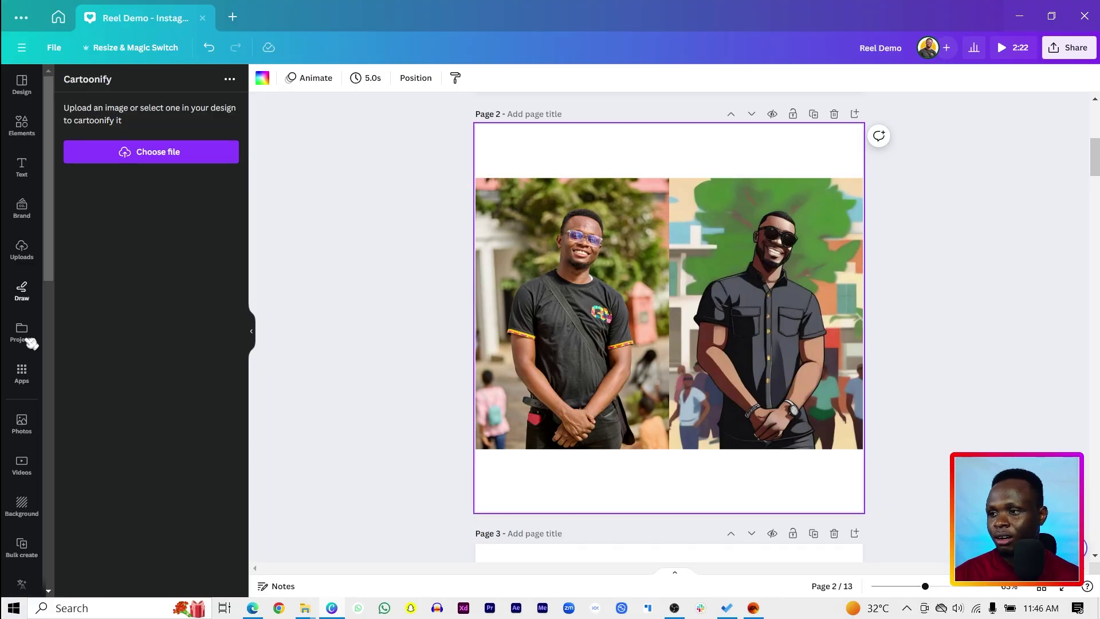
- Search apps for Anime Style and load the Reel Demo photo from Downloads into Animeify
left_click(25, 379)
left_click(184, 74)
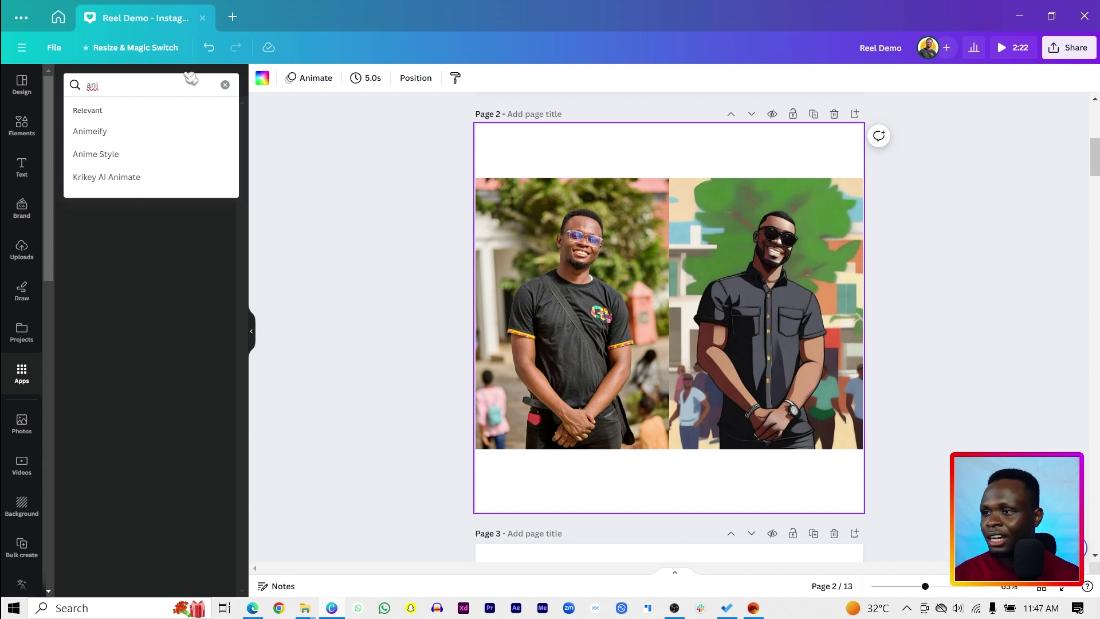
left_click(149, 152)
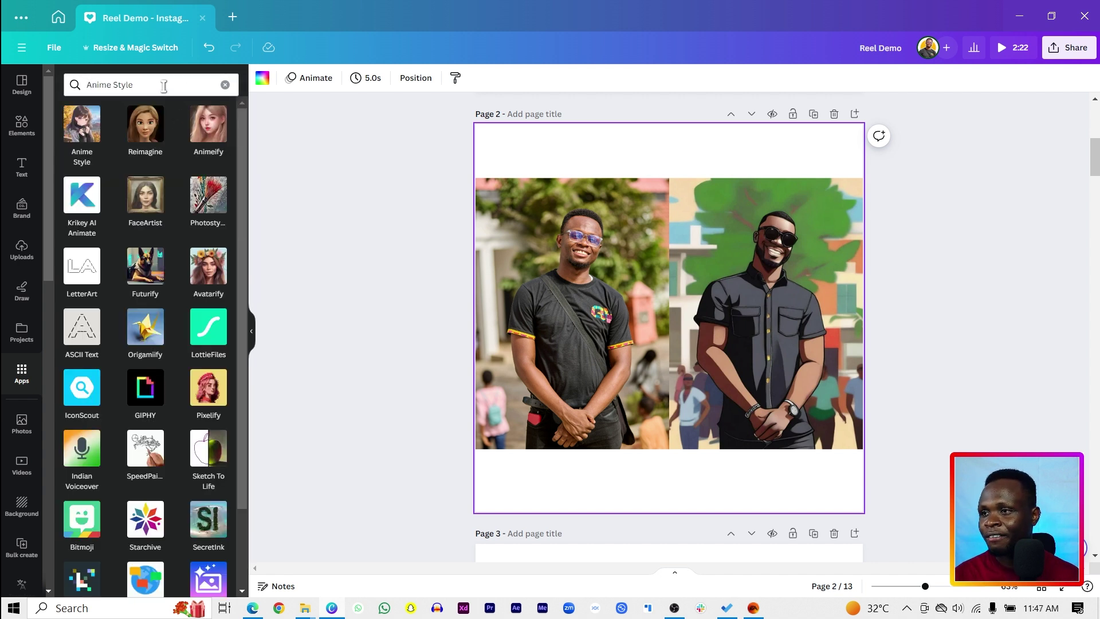
left_click(209, 130)
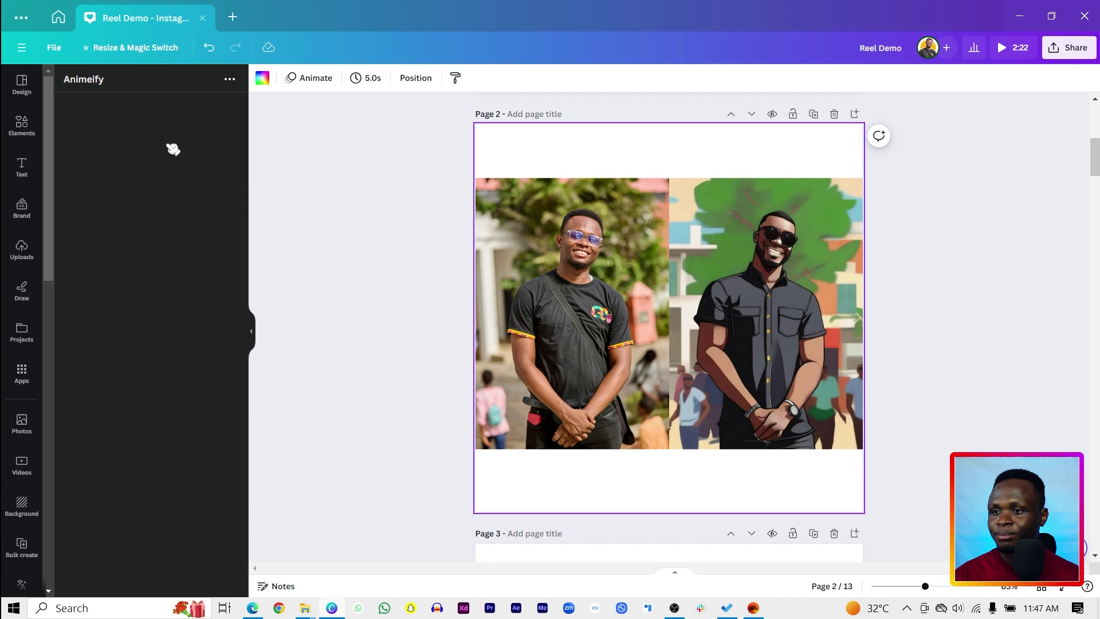
left_click(132, 152)
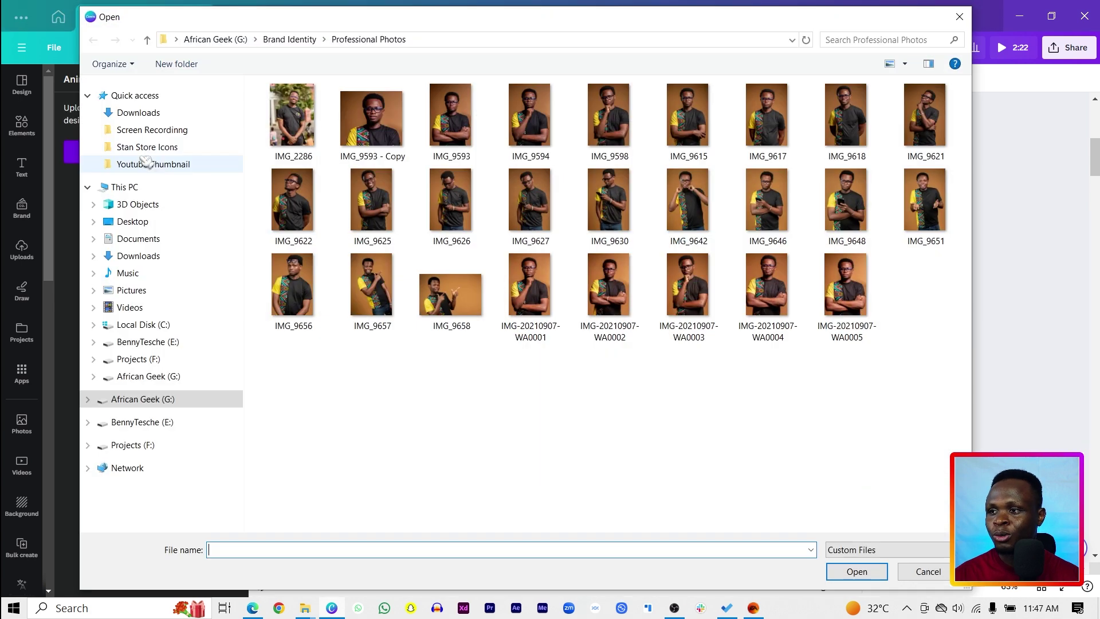
left_click(140, 255)
scroll(401, 350, "down", 5)
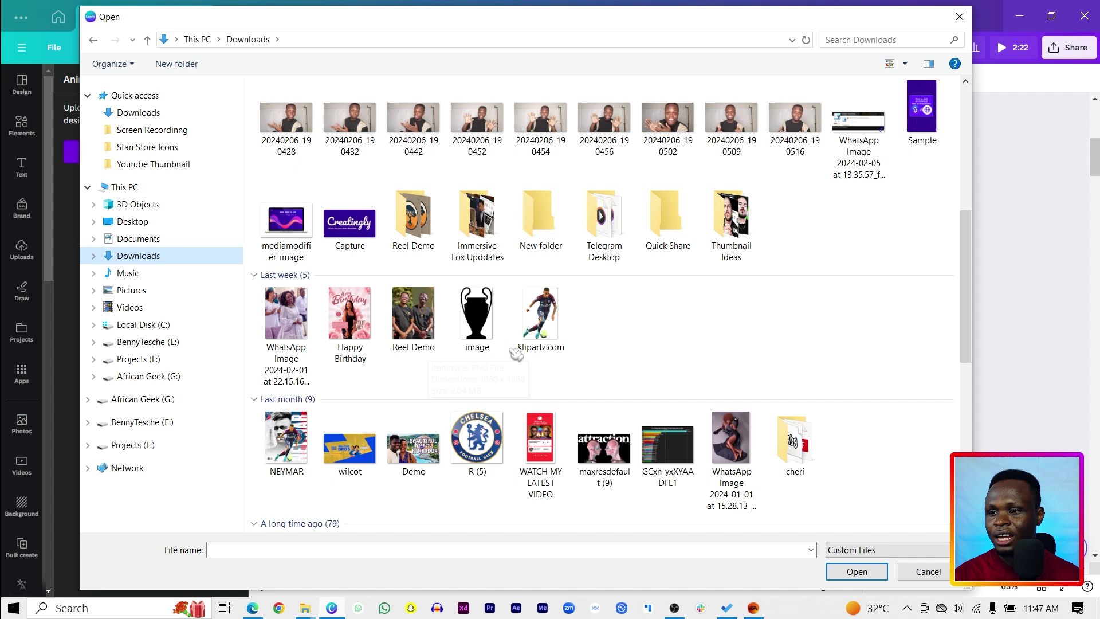
double_click(413, 313)
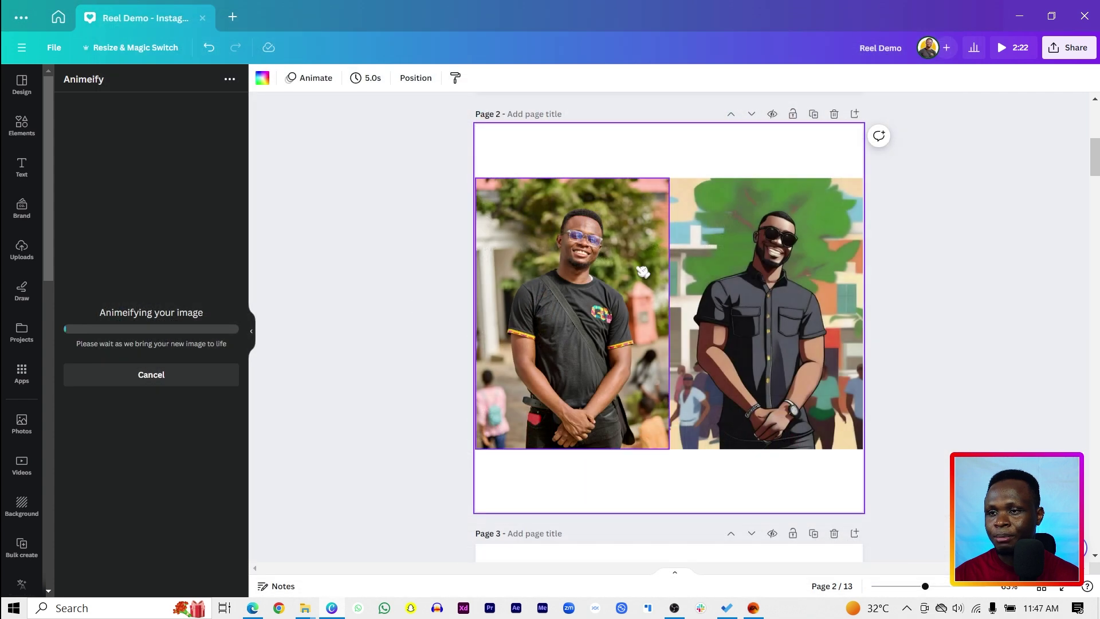
- Add page 3 with two birthday flyer copies side by side, enlarged to page width
left_click(856, 114)
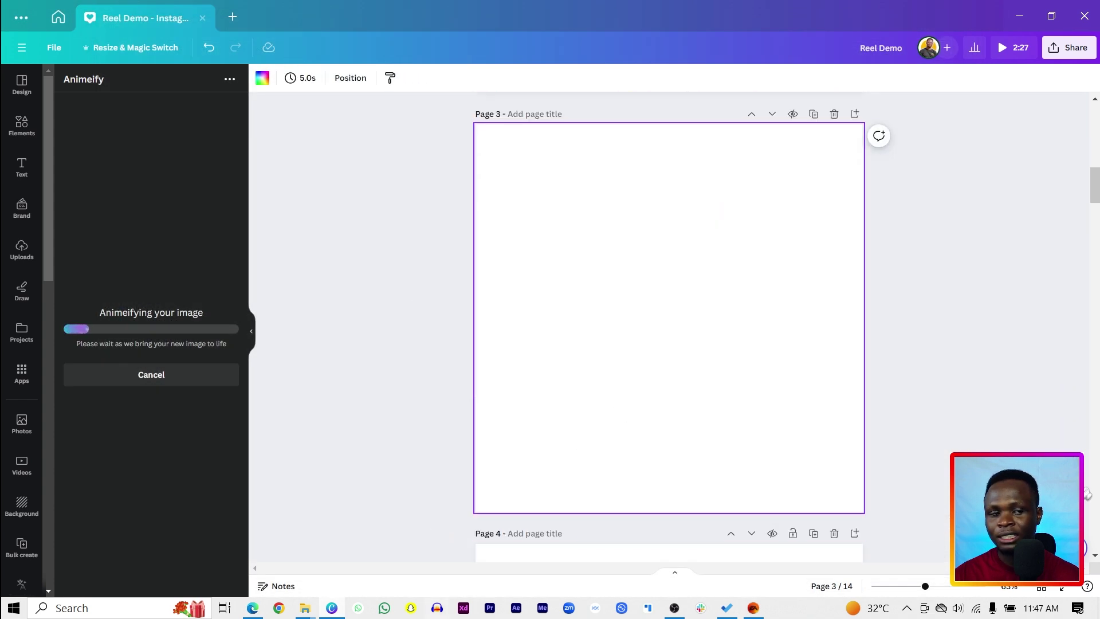
left_click_drag(344, 16, 814, 291)
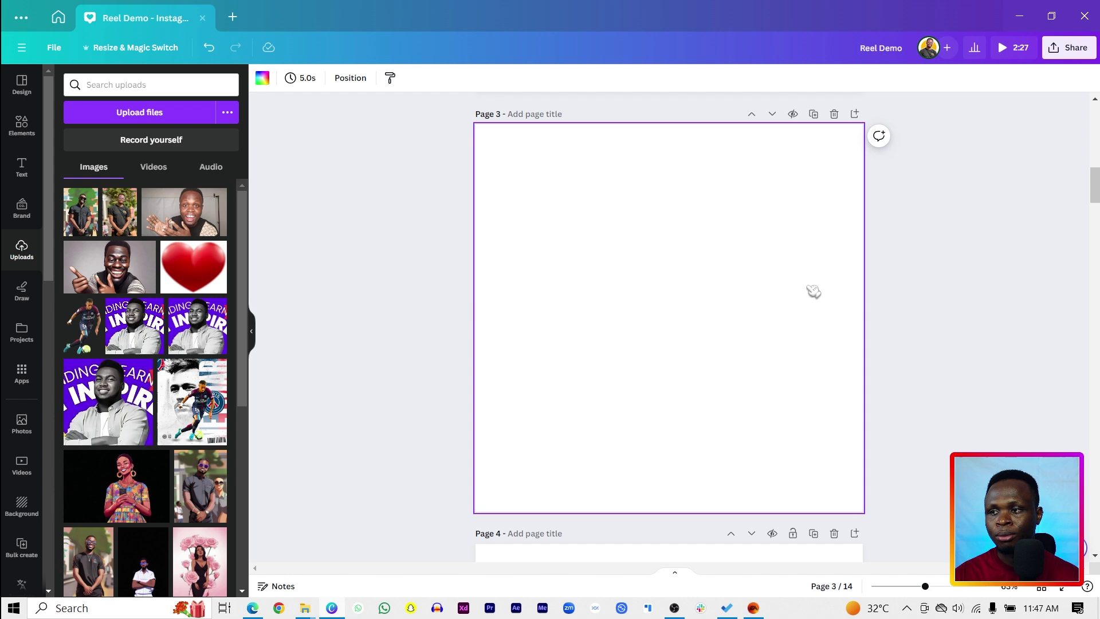
left_click_drag(736, 306, 798, 315)
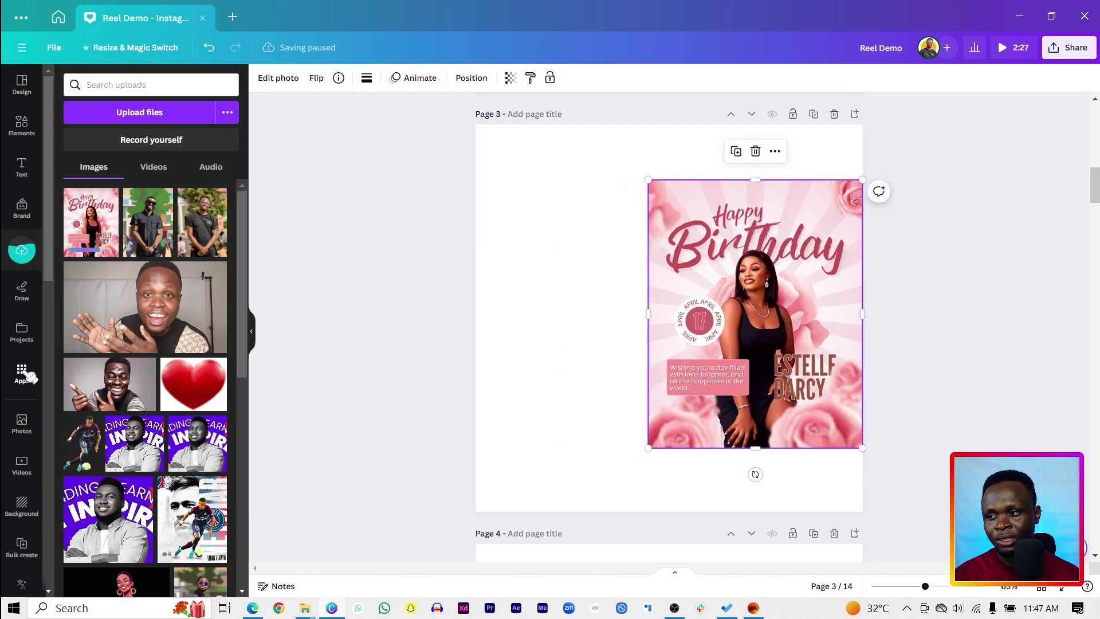
left_click_drag(91, 222, 545, 363)
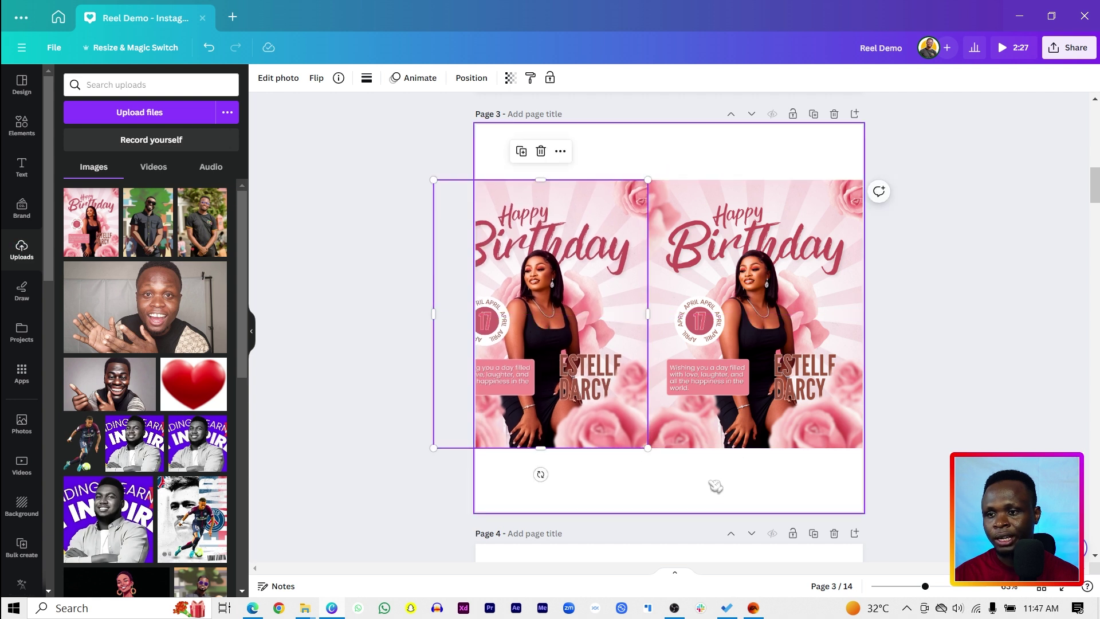
key("ctrl+a")
left_click_drag(429, 448, 475, 424)
left_click_drag(562, 345, 565, 368)
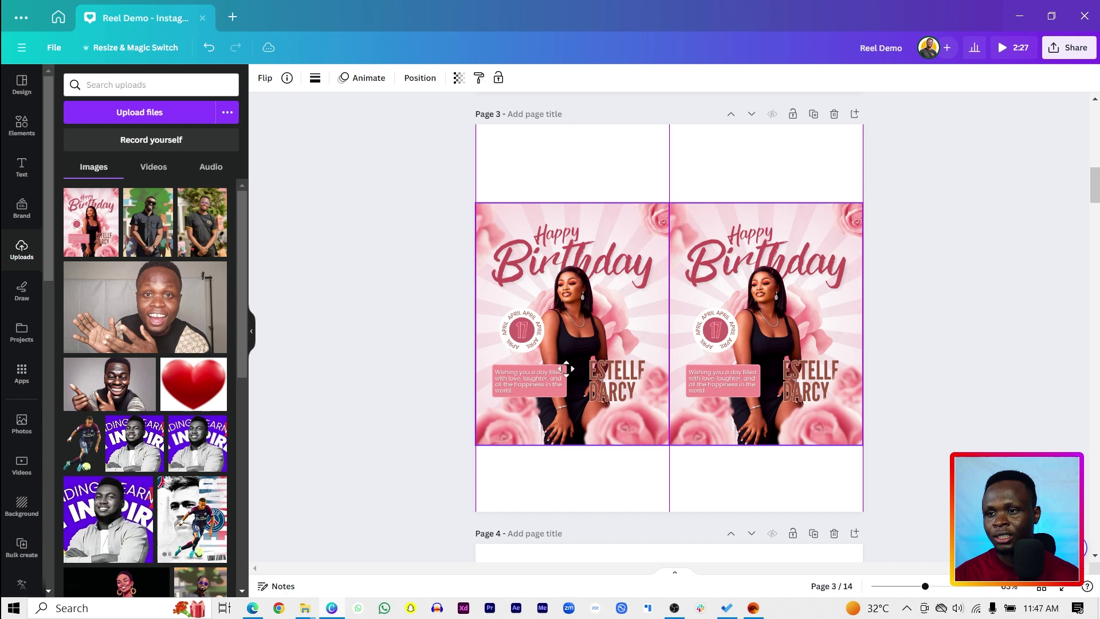
left_click(553, 465)
- Replace the left birthday flyer with its Animeify anime version
left_click(581, 374)
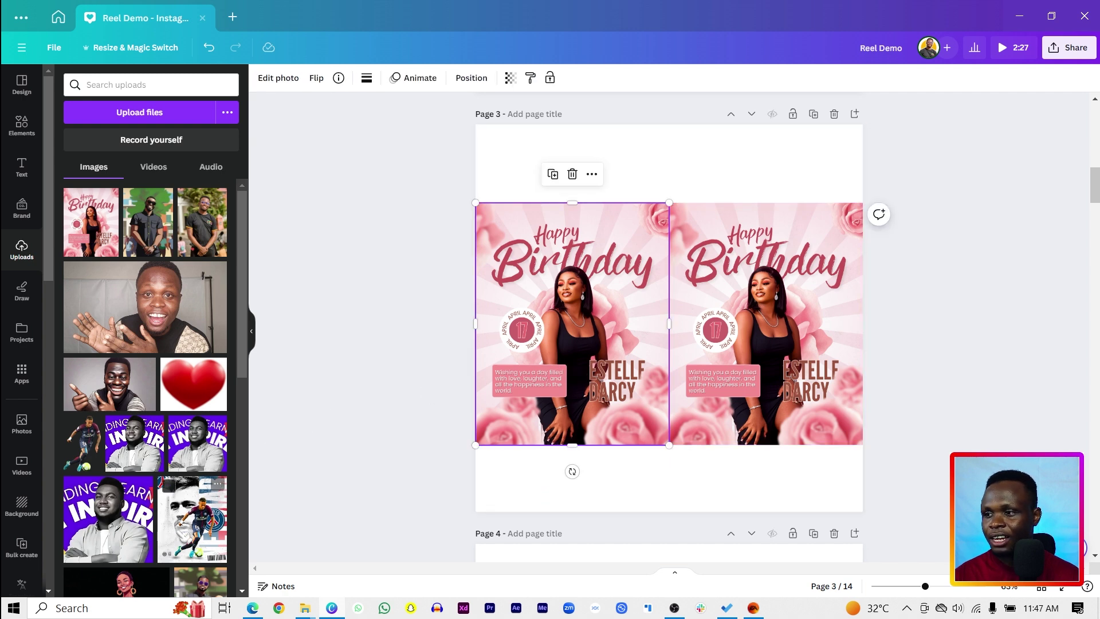
left_click(29, 372)
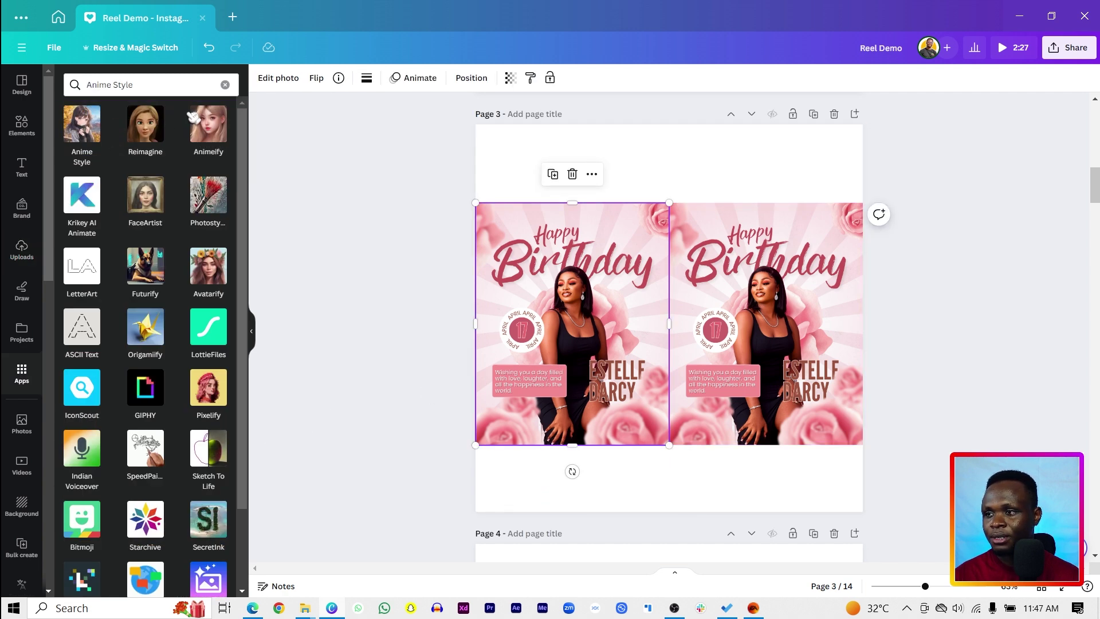
left_click(221, 145)
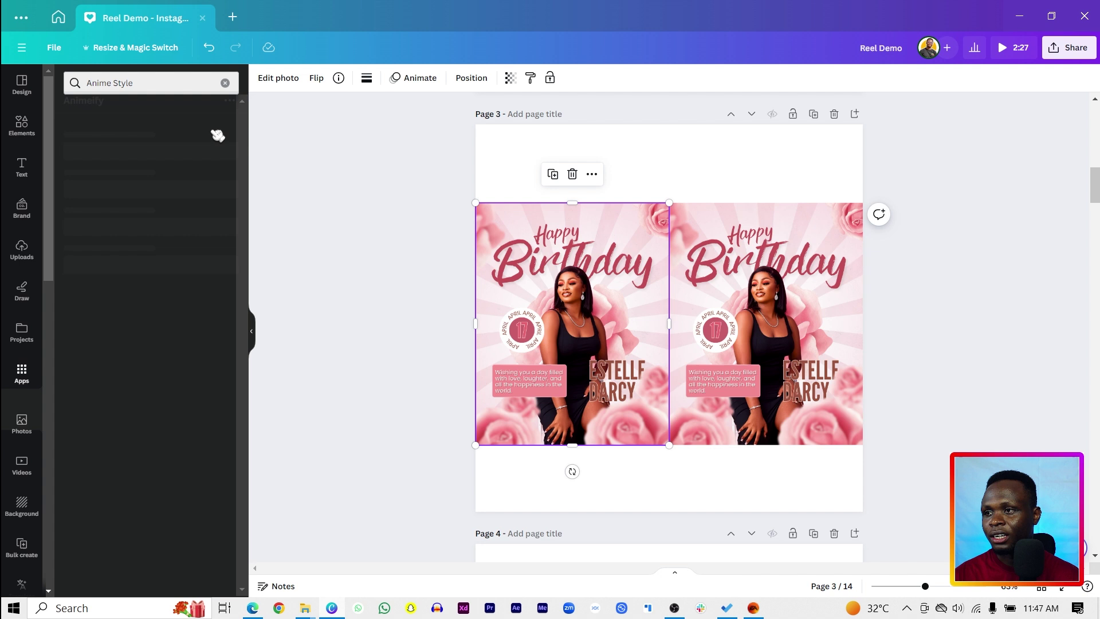
left_click(102, 163)
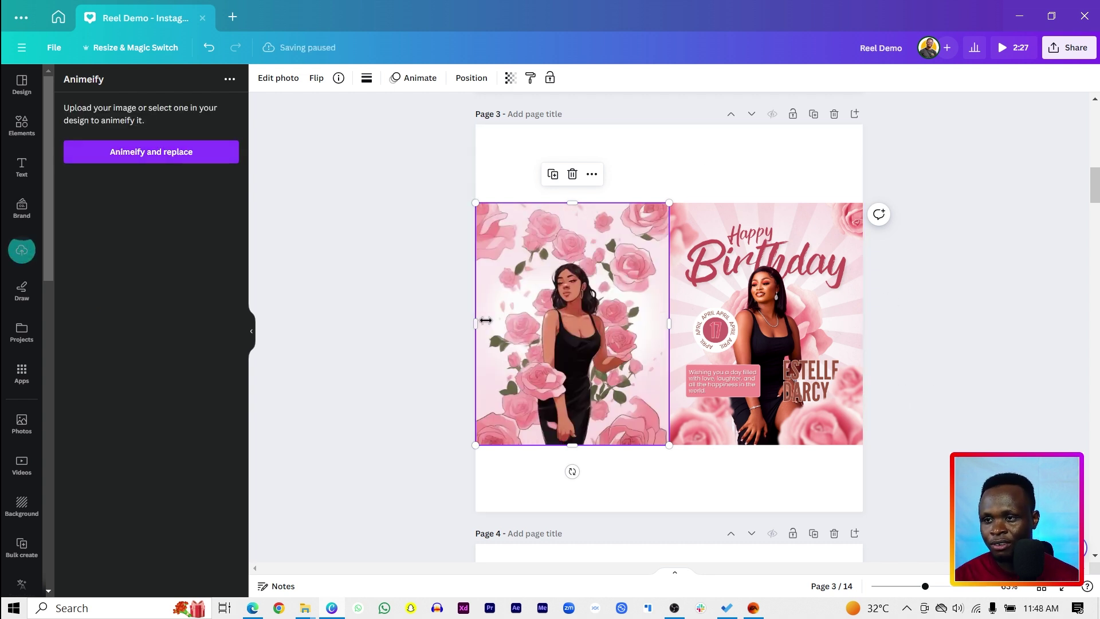
left_click(759, 317)
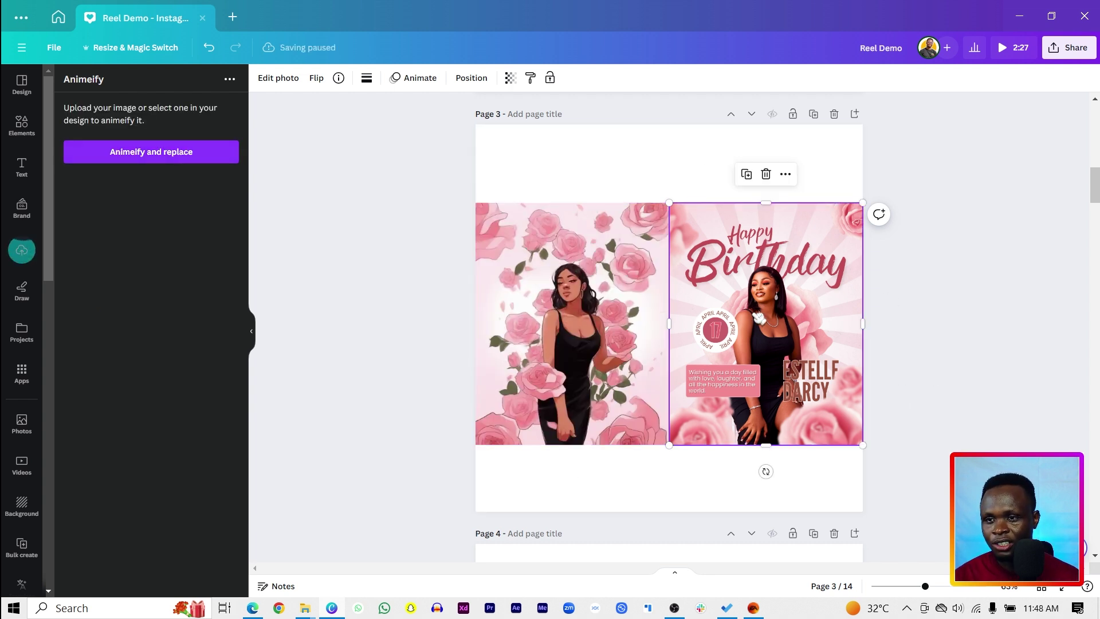
- Reselect the anime flyer, then add a blank page 4 after page 3
left_click(567, 325)
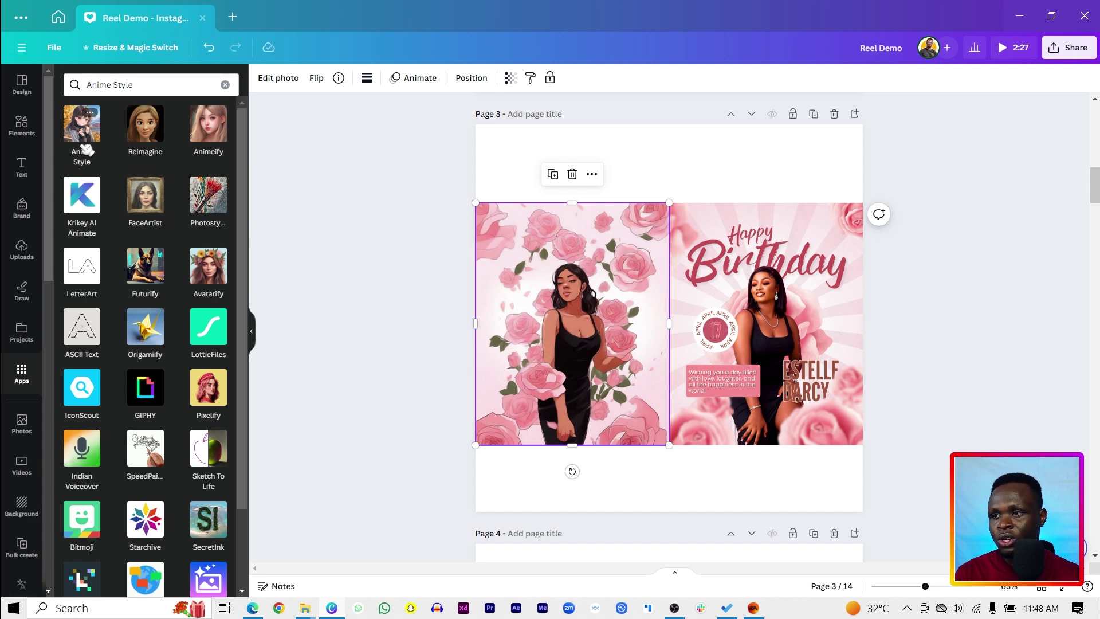
left_click(855, 114)
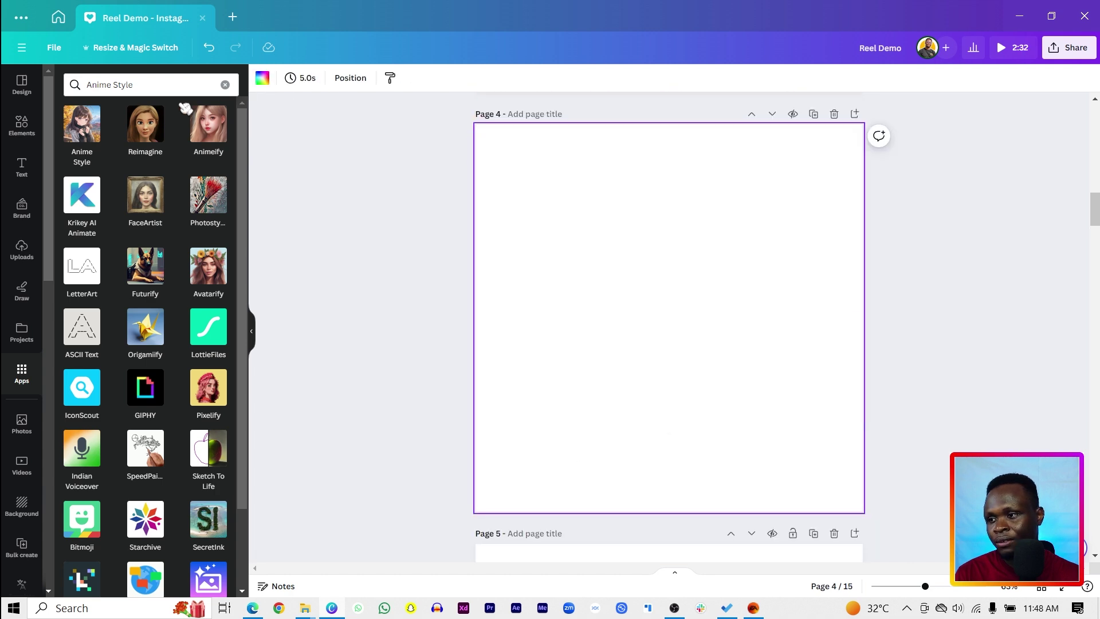
- Generate an Anime Style image of 'african girl sitting on the moon' and enlarge it to fill page 4
left_click(86, 137)
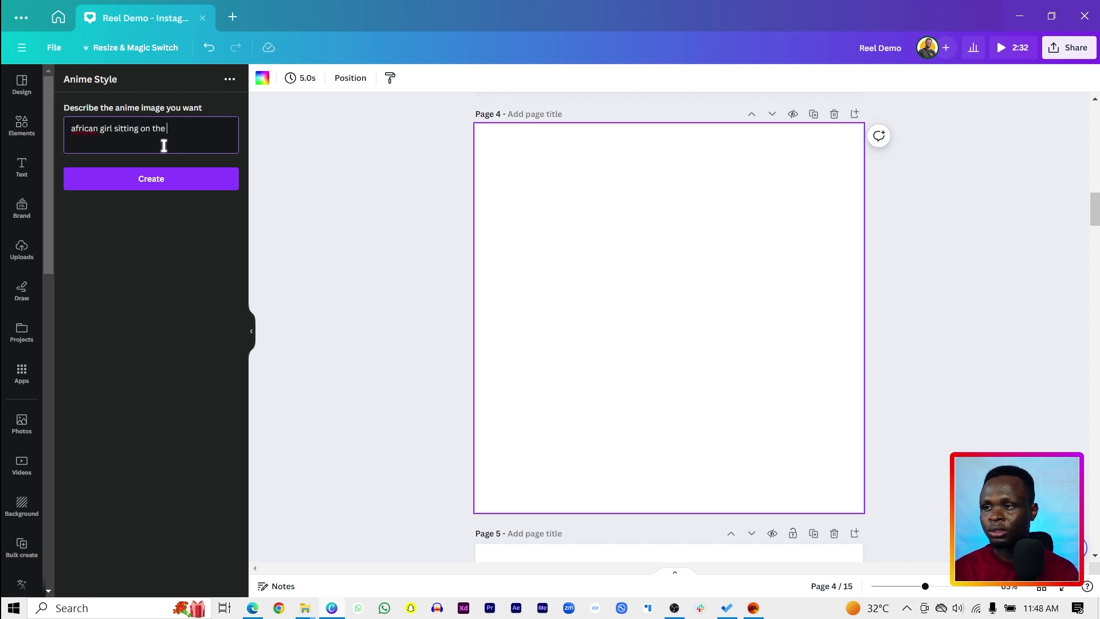
left_click(168, 182)
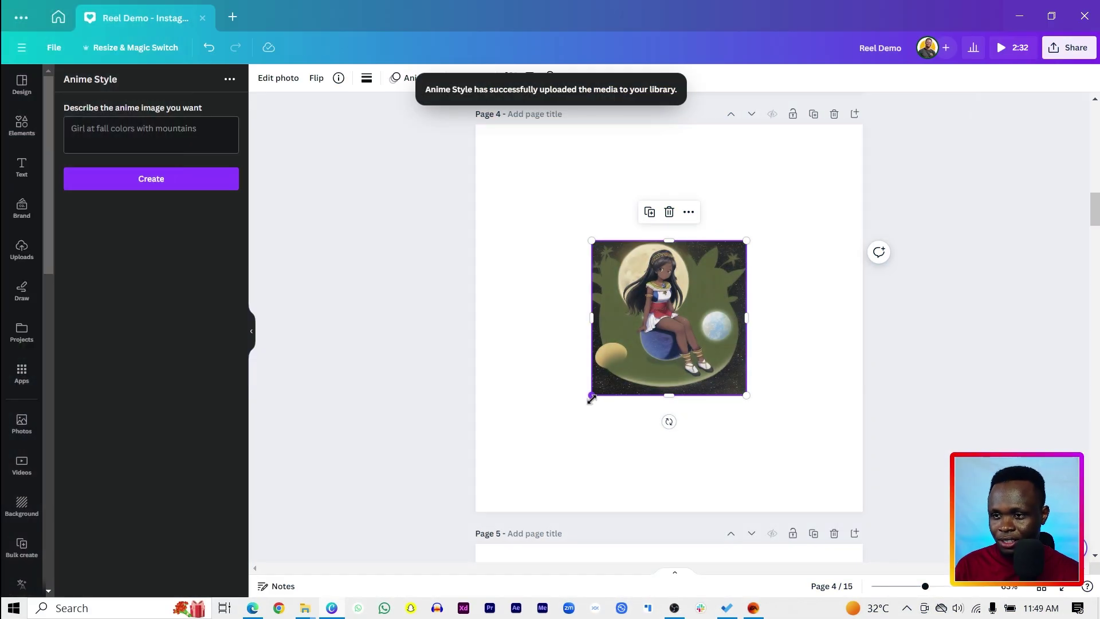
left_click_drag(589, 400, 490, 510)
left_click_drag(600, 362, 602, 376)
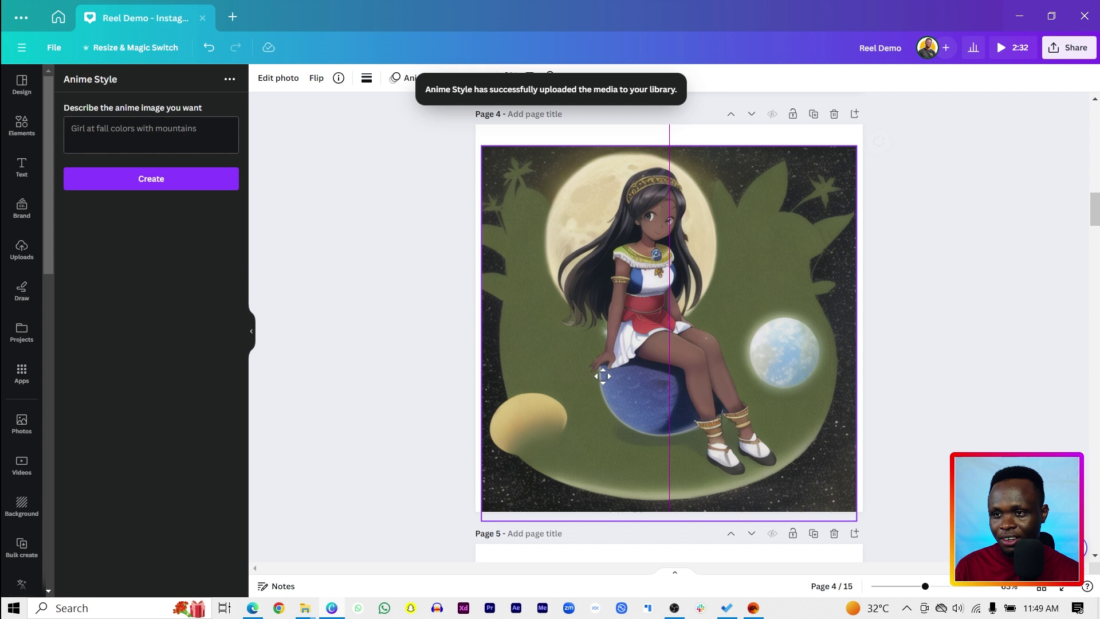